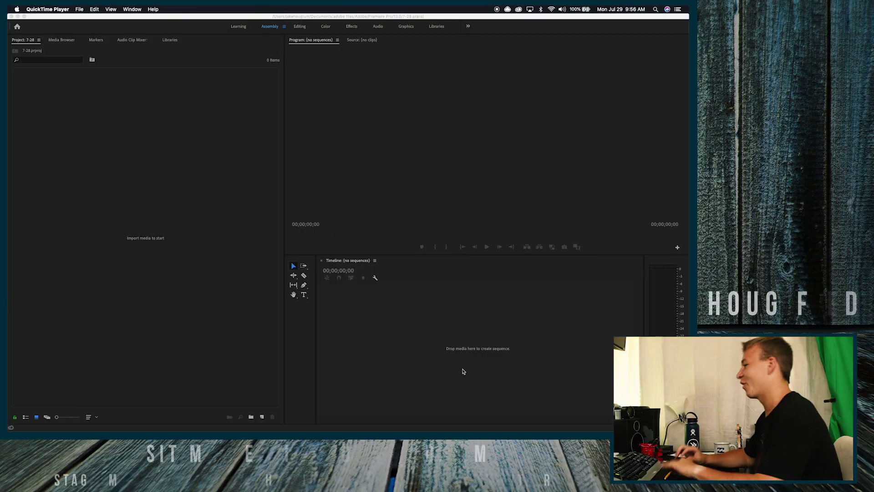
# - Import both clips from Desktop > luma key tutorial into the Project panel
pyautogui.moveTo(256, 422)
pyautogui.click(157, 422)
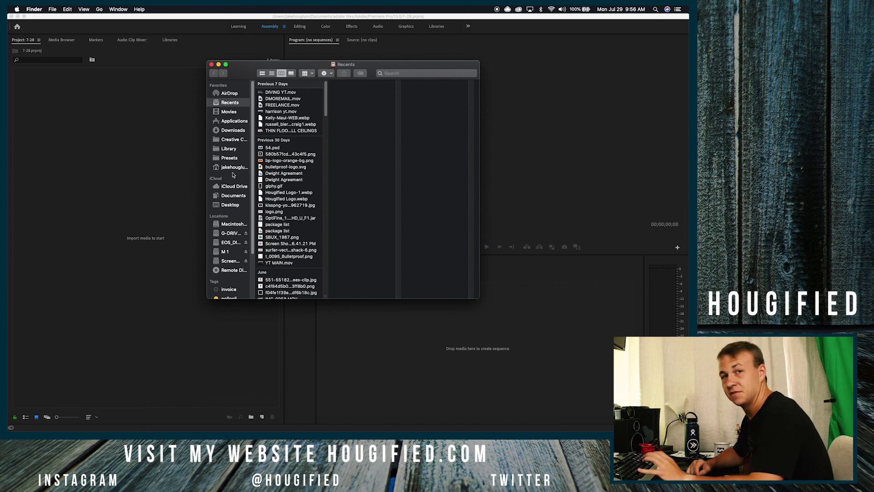
pyautogui.click(230, 204)
pyautogui.click(294, 93)
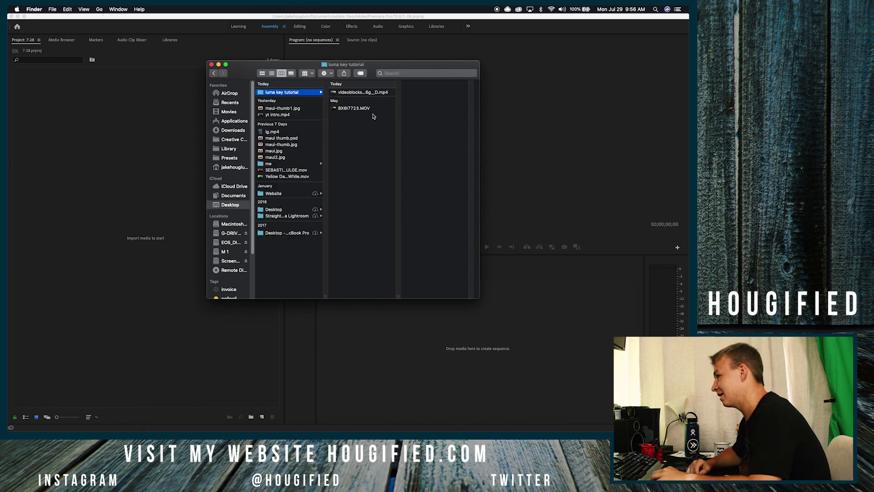
pyautogui.moveTo(372, 116); pyautogui.dragTo(115, 198)
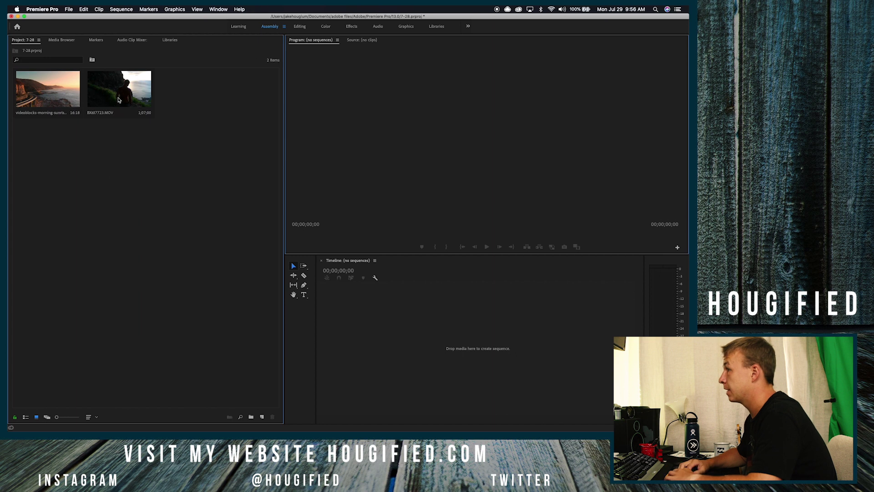
# - With BX6I7723.MOV selected, bring up the New Sequence settings from File > New > Sequence
pyautogui.click(120, 96)
pyautogui.click(431, 370)
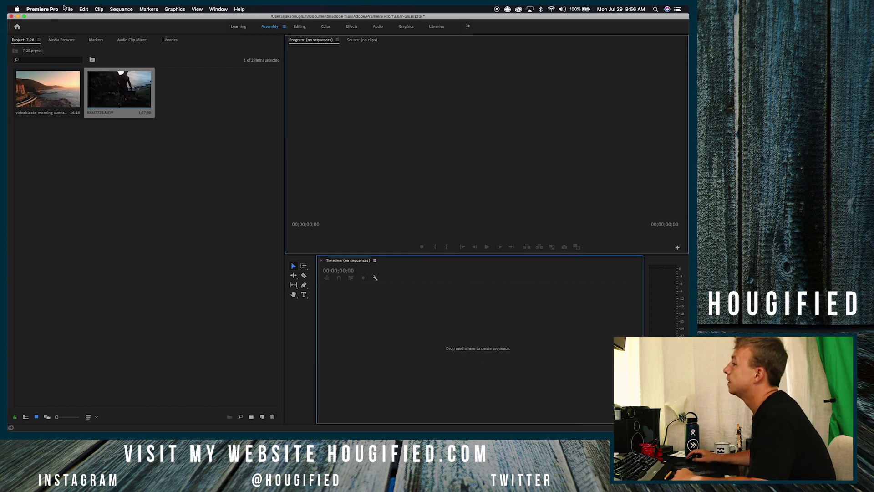
pyautogui.click(70, 9)
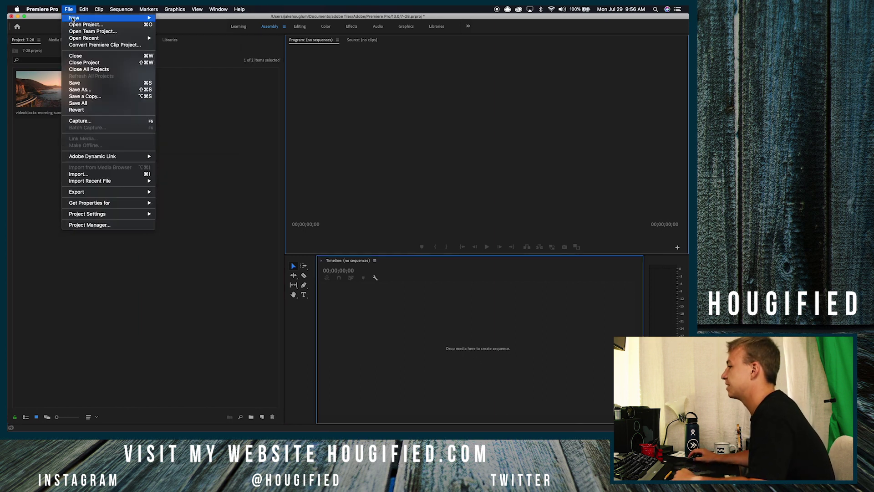
pyautogui.moveTo(124, 18)
pyautogui.click(190, 34)
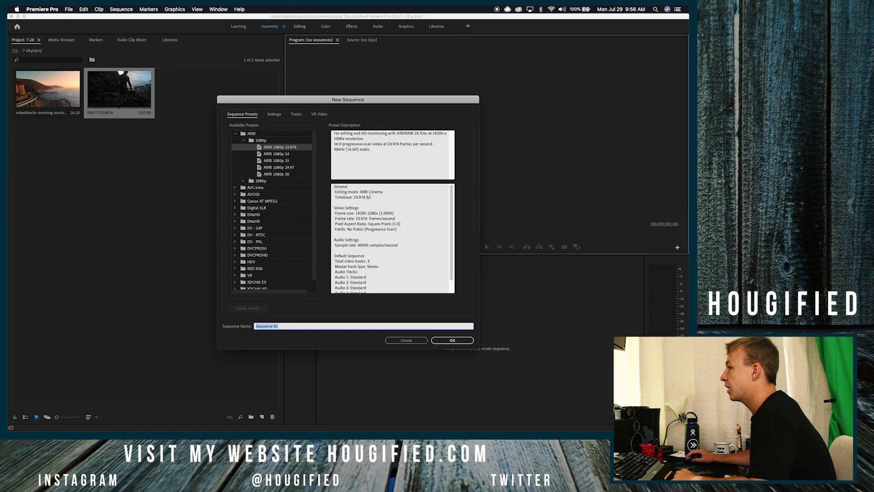
# - Create Sequence 01 from the ARRI 1080p 23.976 preset and mark In and Out on the silhouette clip
pyautogui.click(290, 148)
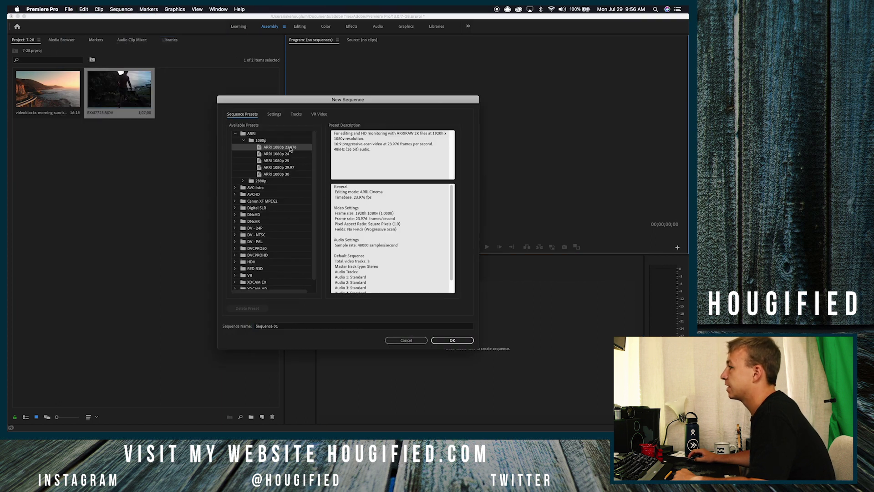
pyautogui.click(452, 341)
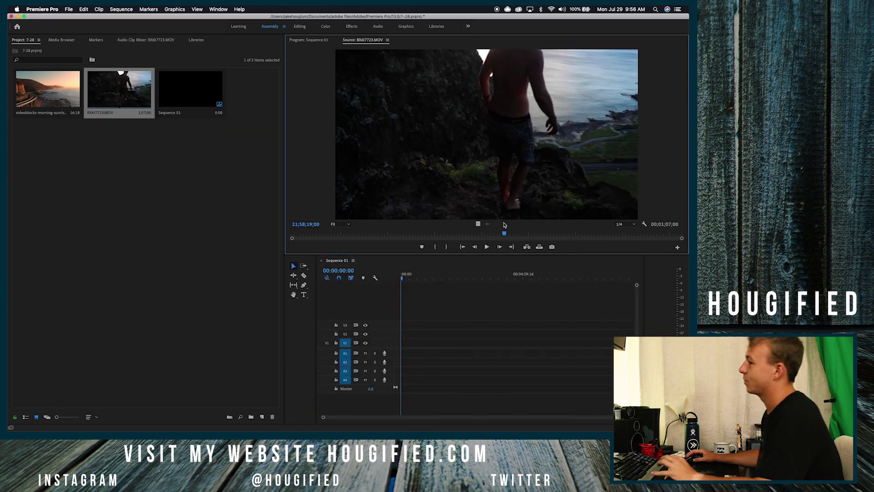
pyautogui.moveTo(505, 225); pyautogui.dragTo(458, 236)
pyautogui.press('i')
pyautogui.press('space')
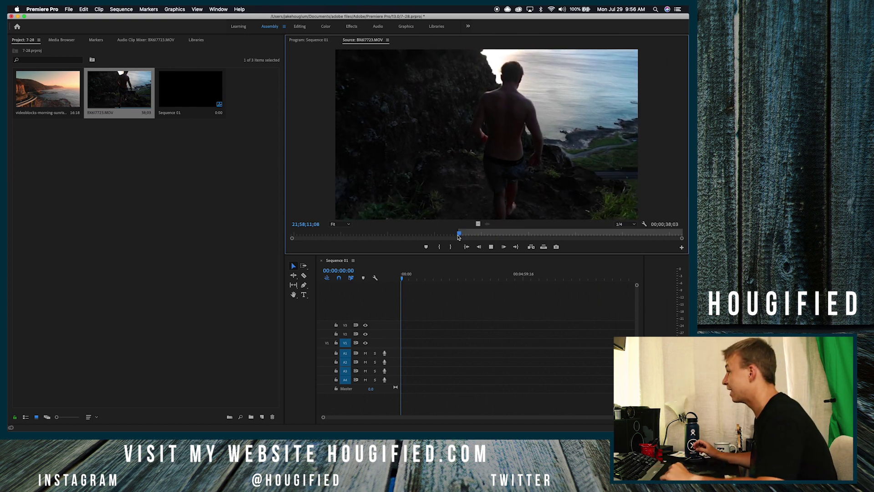
pyautogui.moveTo(459, 237); pyautogui.dragTo(580, 228)
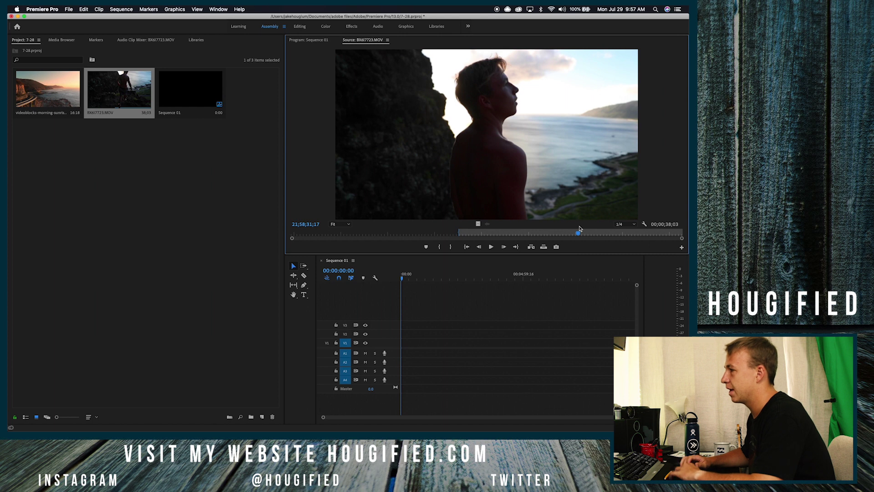
pyautogui.click(451, 247)
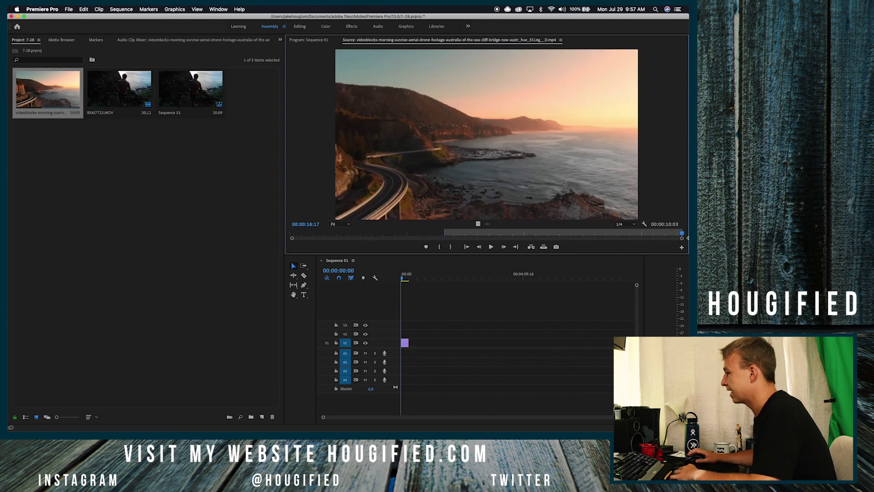
# - Place the silhouette clip on V2 over the drone clip on V1 in Sequence 01
pyautogui.moveTo(431, 343); pyautogui.dragTo(416, 349)
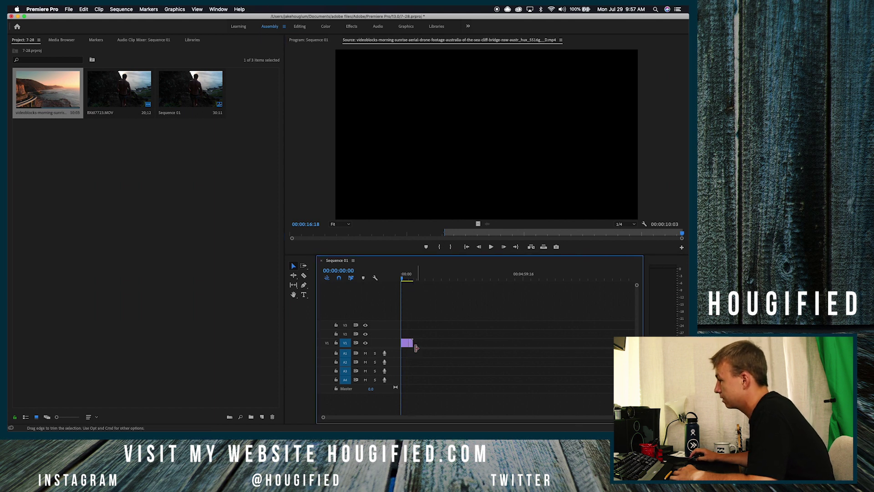
pyautogui.press('=')
pyautogui.press('=')
pyautogui.press('=')
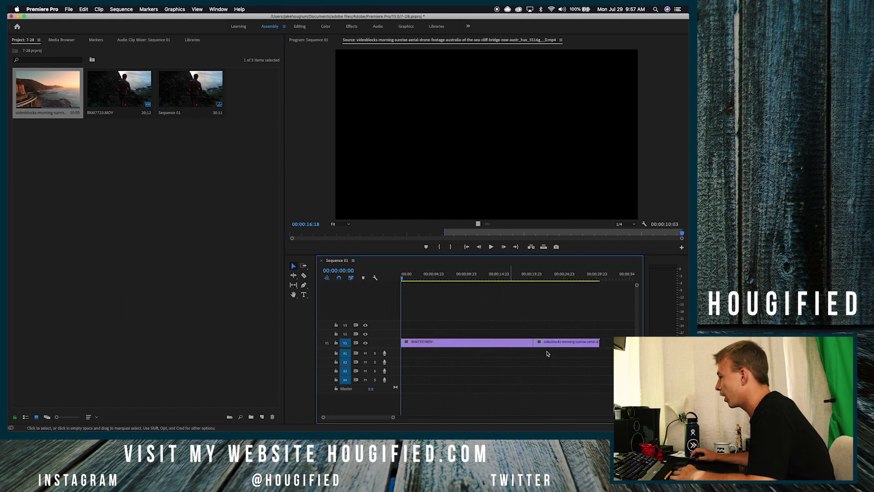
pyautogui.press('-')
# - Scrub the overlap and split the V2 silhouette clip there with the Razor
pyautogui.click(439, 277)
pyautogui.moveTo(439, 277)
pyautogui.mouseDown()
pyautogui.moveTo(451, 278)
pyautogui.moveTo(432, 280)
pyautogui.moveTo(455, 278)
pyautogui.mouseUp()
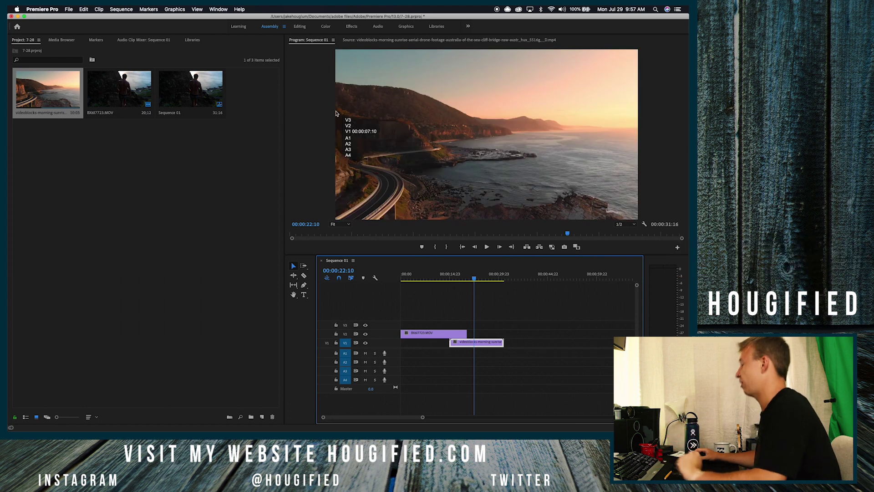
pyautogui.click(463, 279)
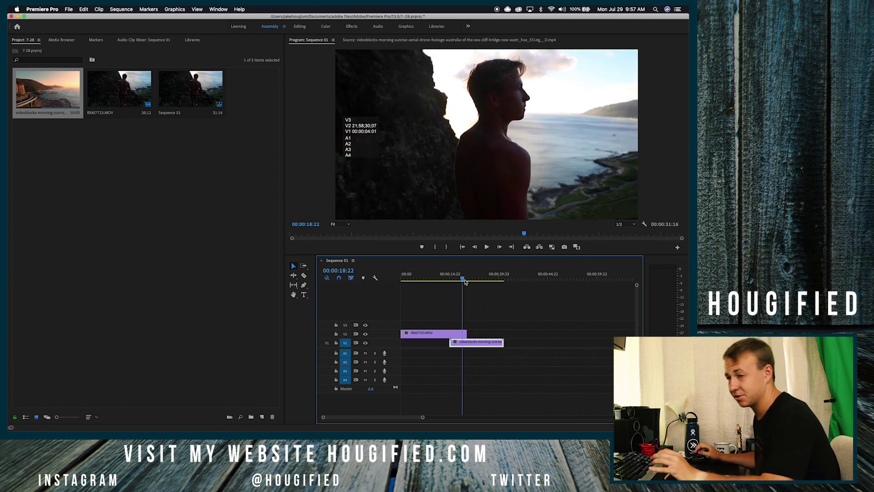
pyautogui.moveTo(465, 282); pyautogui.dragTo(484, 283)
pyautogui.moveTo(464, 334); pyautogui.dragTo(454, 333)
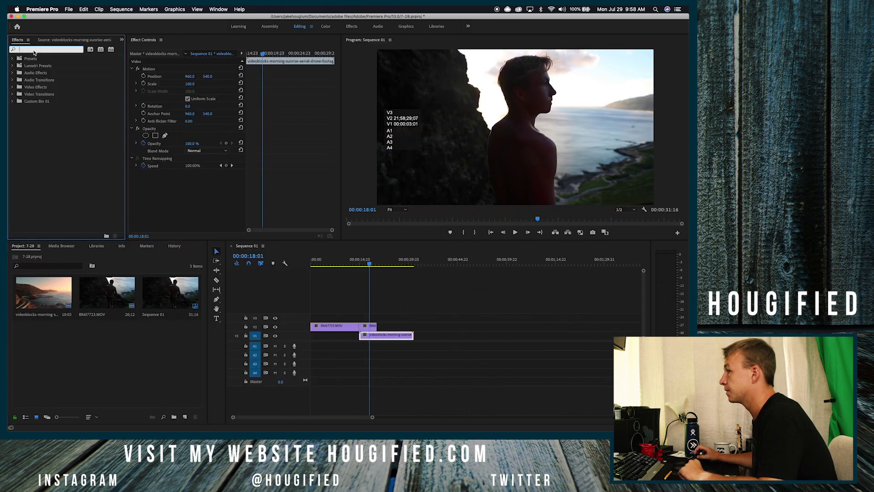
# - Apply Luma Key to the later BX6I7723.MOV piece and set its Threshold to 0%
pyautogui.write('l')
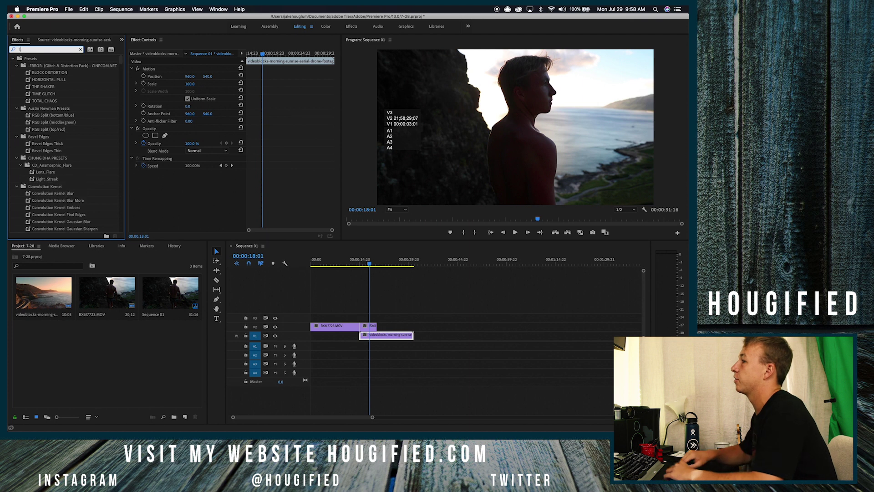
pyautogui.write('uma key')
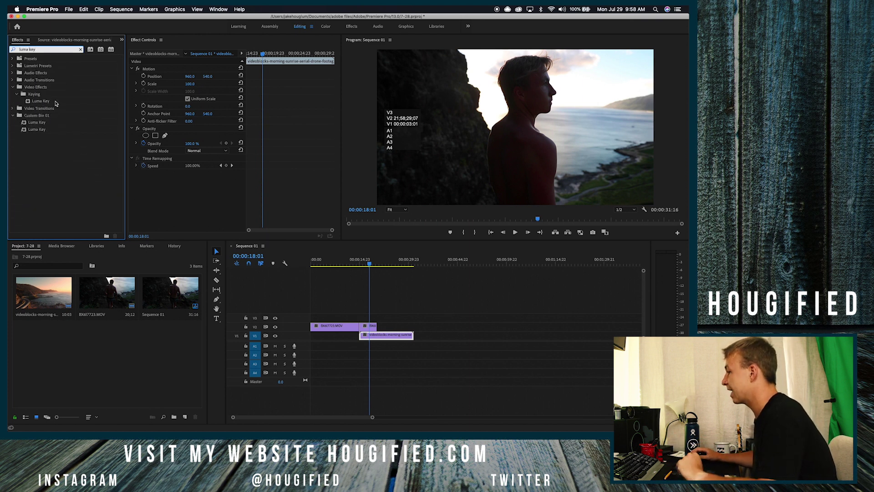
pyautogui.moveTo(55, 103); pyautogui.dragTo(403, 285)
pyautogui.moveTo(369, 329); pyautogui.dragTo(369, 327)
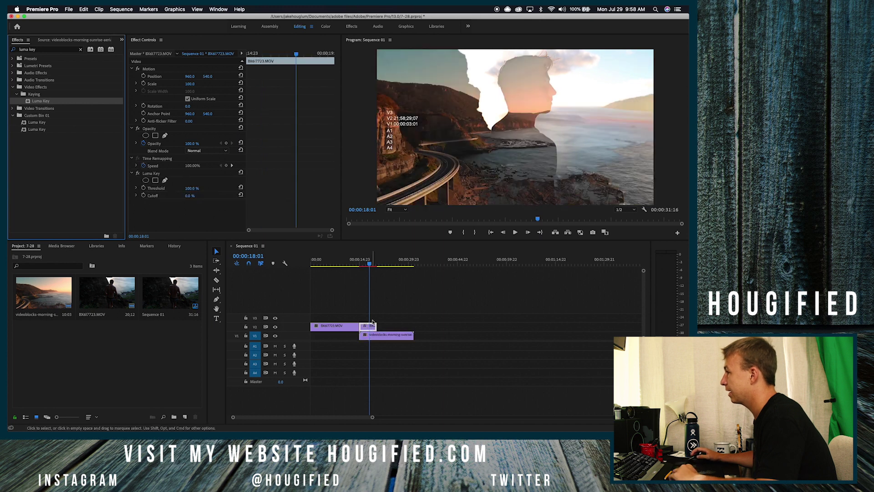
pyautogui.moveTo(372, 265); pyautogui.dragTo(361, 267)
pyautogui.press('=')
pyautogui.press('=')
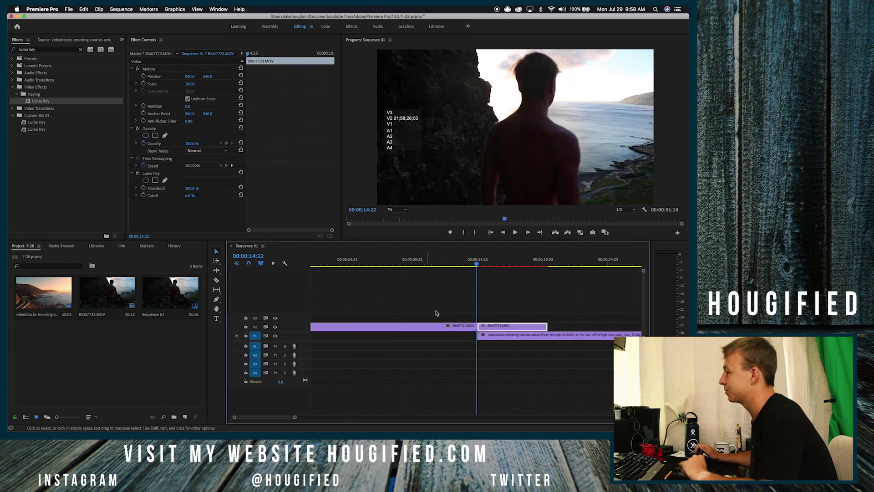
pyautogui.click(478, 264)
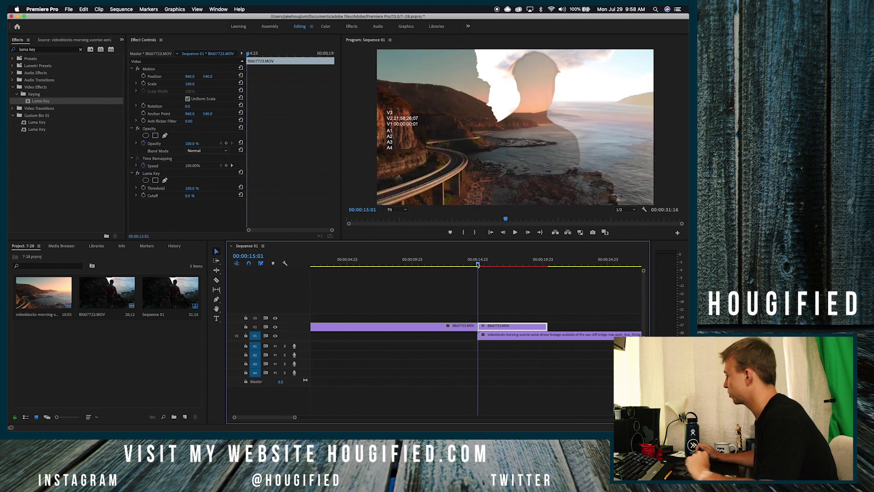
pyautogui.press('=')
pyautogui.press('=')
pyautogui.press('=')
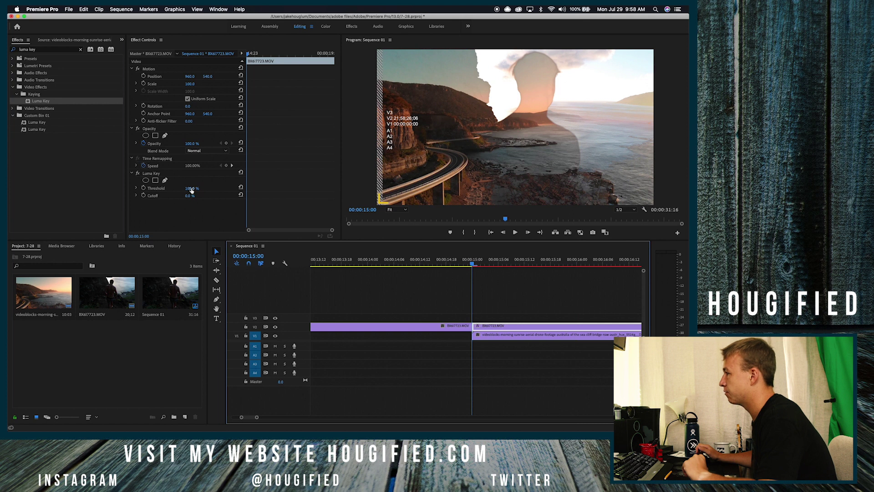
pyautogui.moveTo(191, 190); pyautogui.dragTo(150, 190)
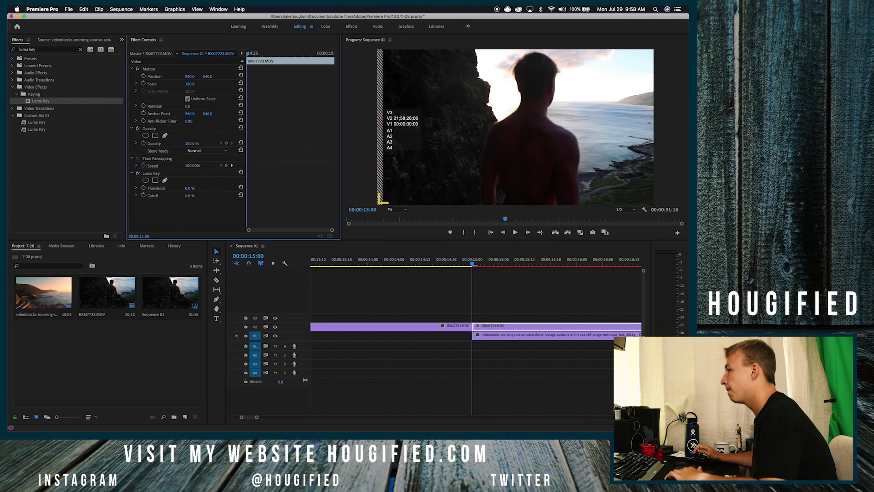
# - Keyframe the Luma Key Threshold at 2%, then at 60% at 16:20
pyautogui.click(143, 188)
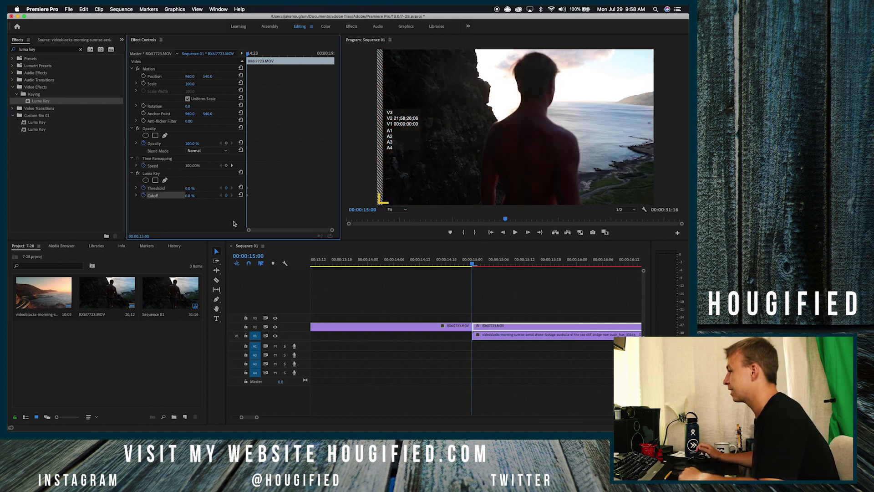
pyautogui.moveTo(472, 264); pyautogui.dragTo(609, 266)
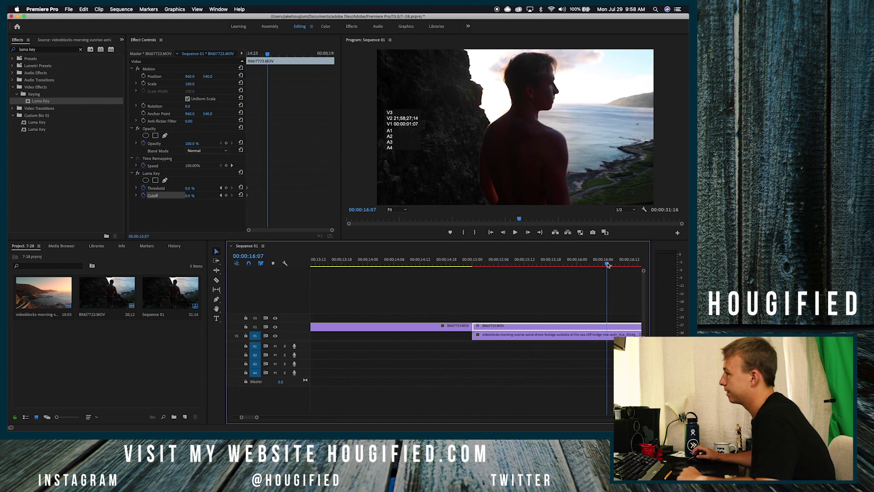
pyautogui.moveTo(191, 190); pyautogui.dragTo(217, 190)
pyautogui.moveTo(607, 264); pyautogui.dragTo(627, 273)
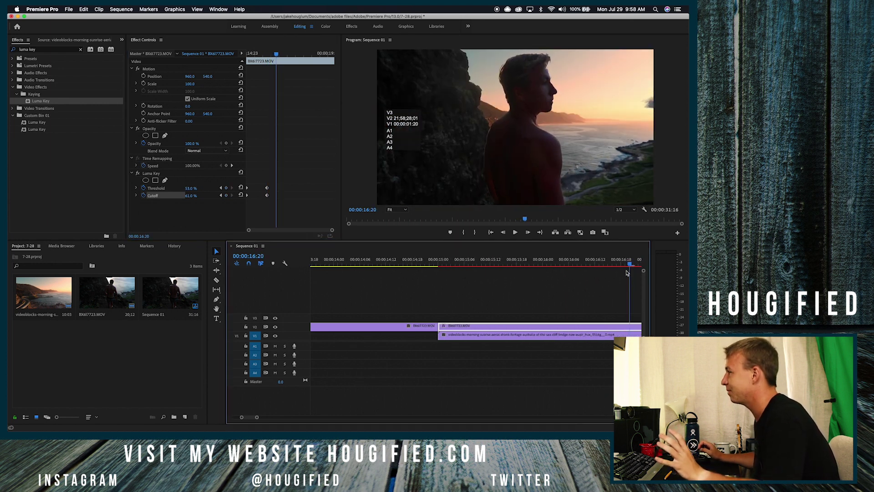
pyautogui.moveTo(191, 189); pyautogui.dragTo(201, 188)
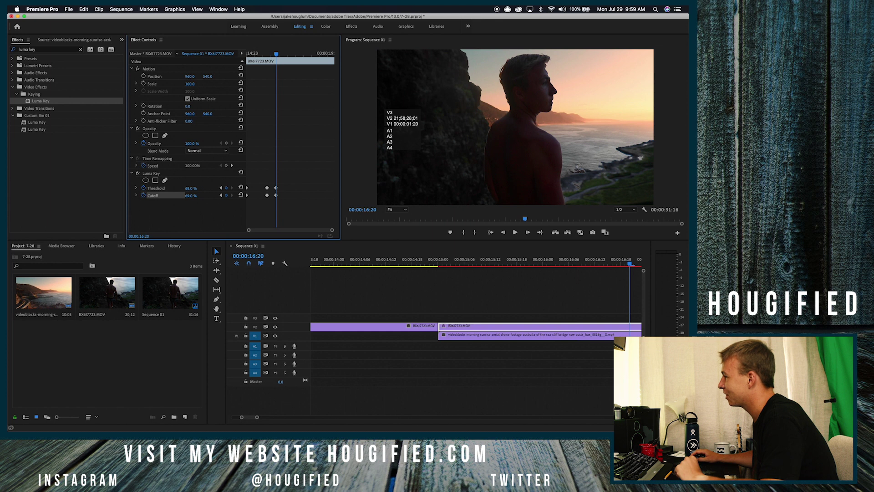
# - Set Cutoff to 69%, keyframe Threshold to 100% at 20:04, and render In to Out
pyautogui.click(252, 421)
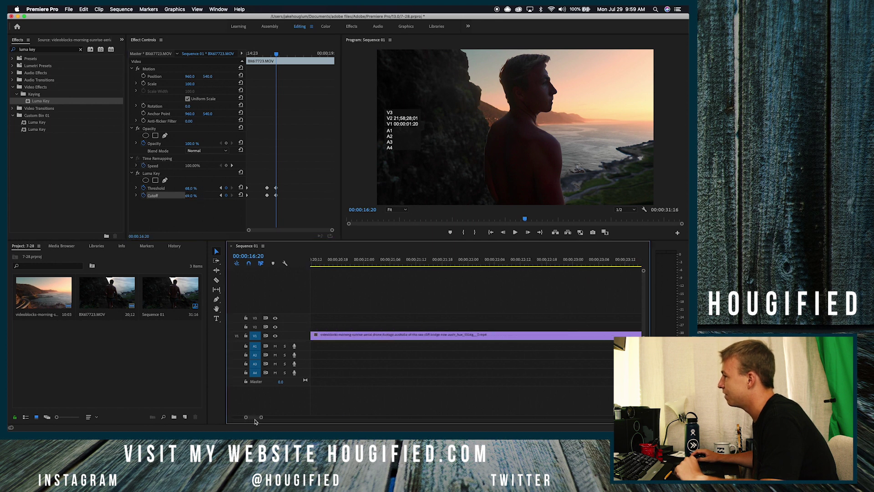
pyautogui.scroll(-5, 252, 421)
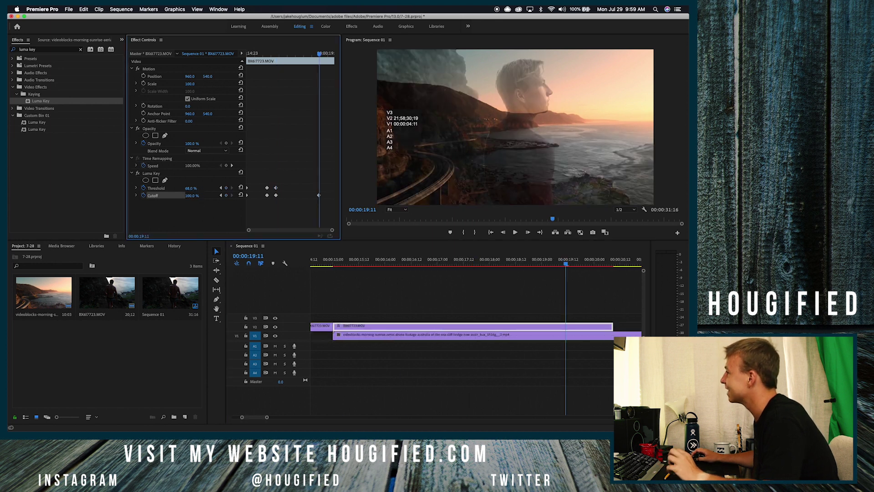
pyautogui.moveTo(567, 268); pyautogui.dragTo(604, 268)
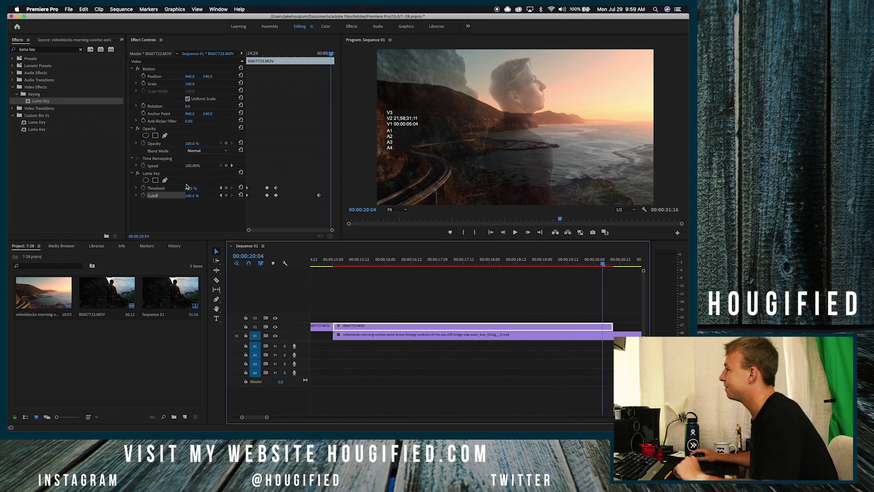
pyautogui.moveTo(190, 188)
pyautogui.mouseDown()
pyautogui.moveTo(205, 188)
pyautogui.moveTo(195, 188)
pyautogui.mouseUp()
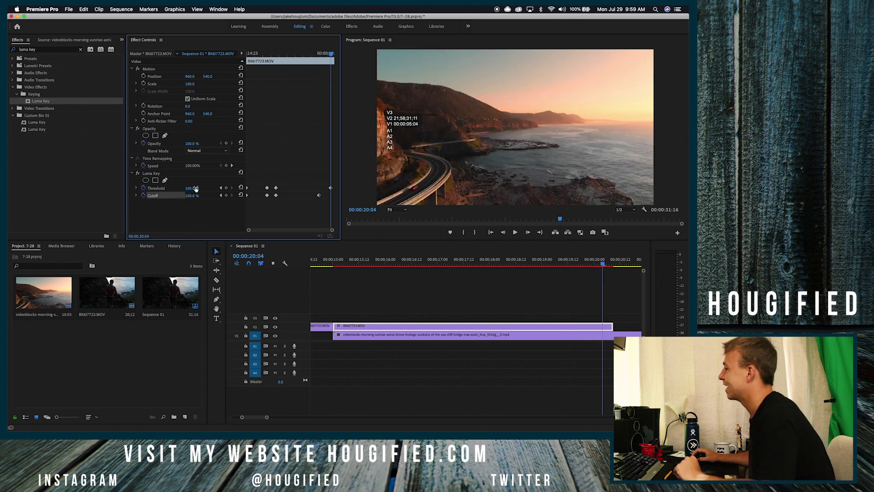
pyautogui.click(121, 9)
pyautogui.click(137, 33)
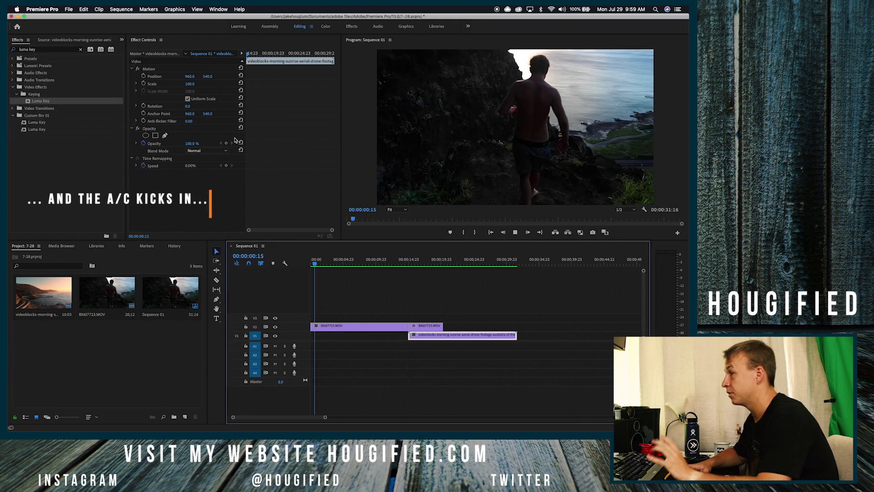
pyautogui.click(396, 262)
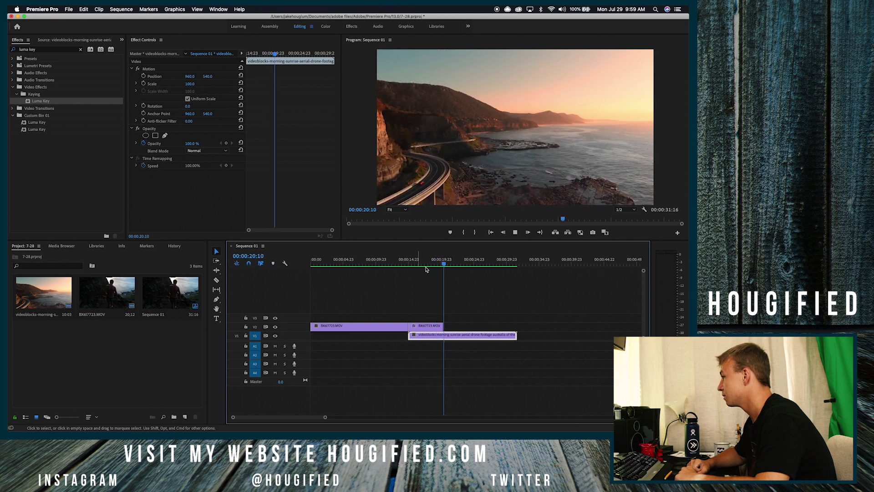
pyautogui.click(425, 269)
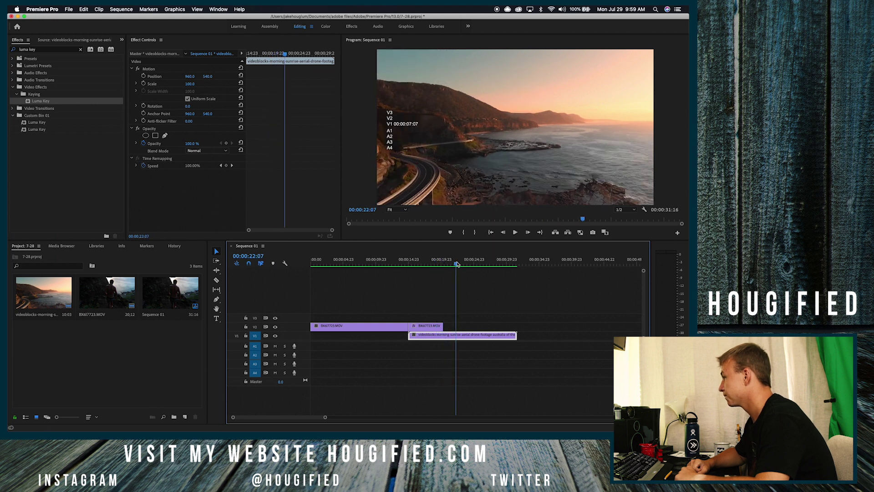
pyautogui.moveTo(424, 270); pyautogui.dragTo(397, 274)
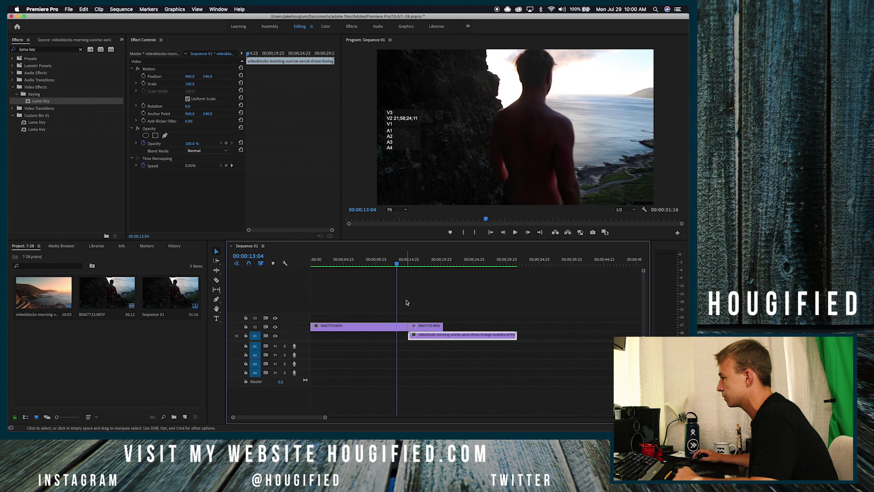
pyautogui.click(148, 365)
# - Create a new adjustment layer and lay it on V3 across both the cliff and coastal clips
pyautogui.rightClick(148, 365)
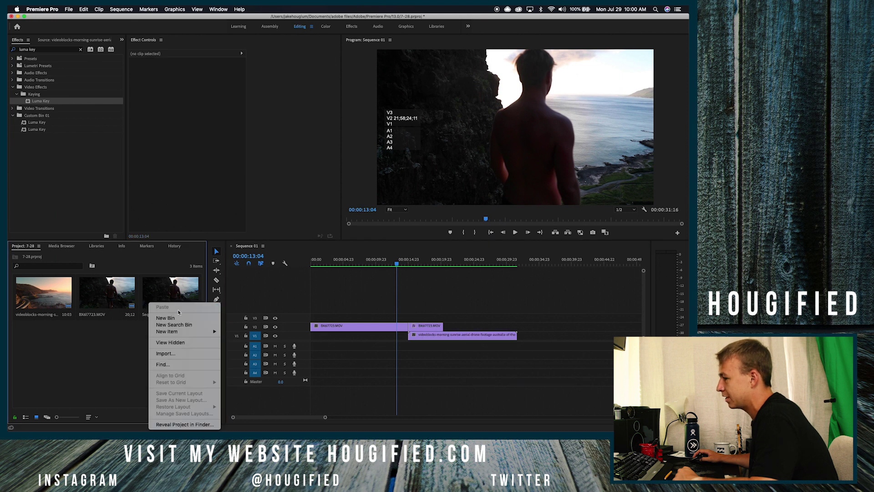
pyautogui.press('Escape')
pyautogui.click(186, 418)
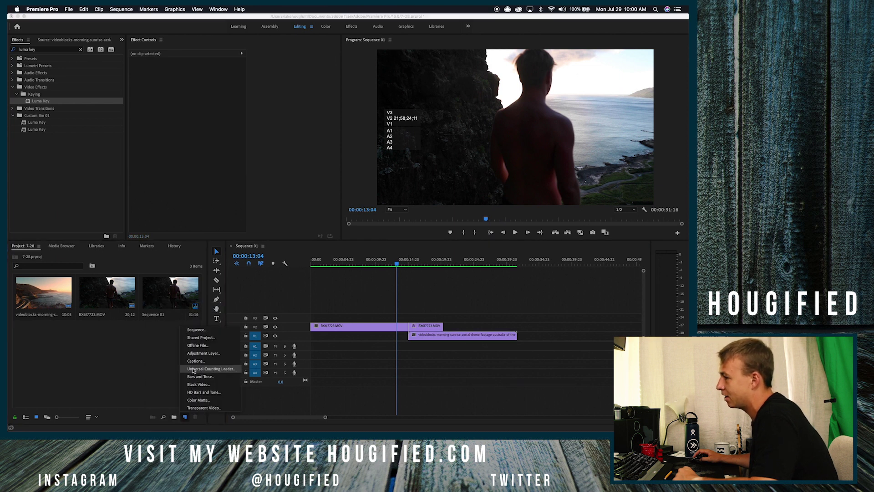
pyautogui.click(202, 354)
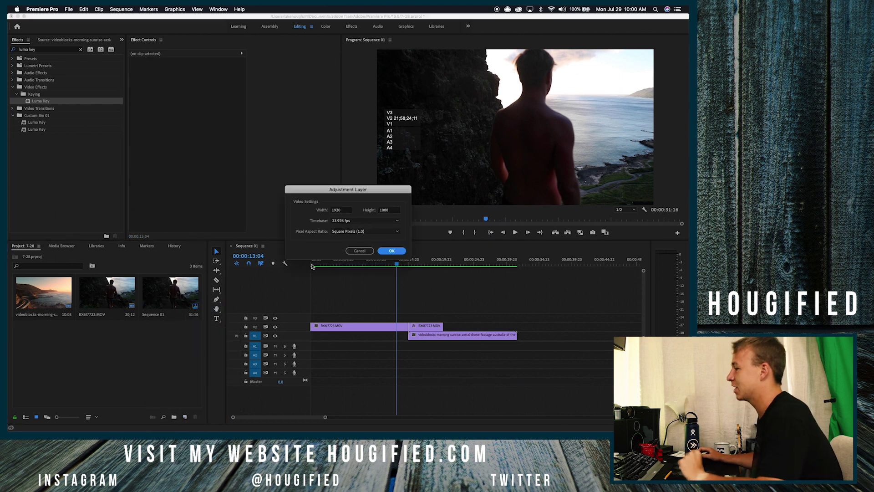
pyautogui.press('Return')
pyautogui.moveTo(45, 351); pyautogui.dragTo(515, 318)
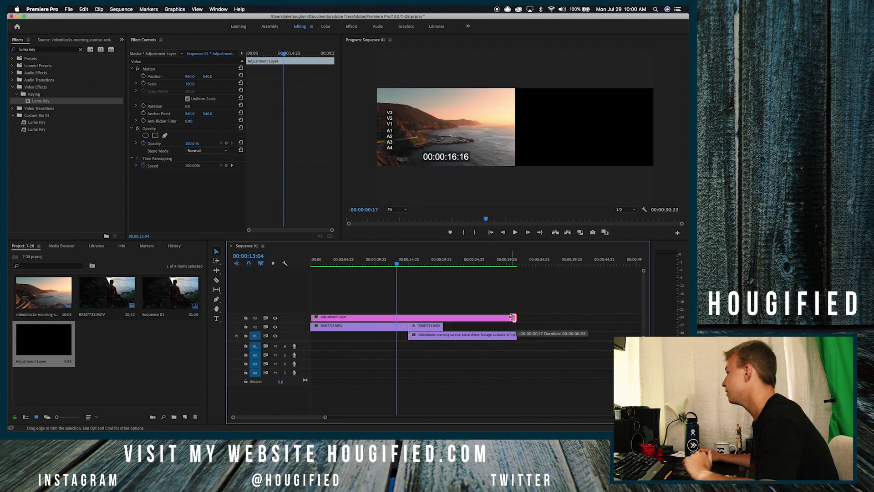
pyautogui.click(421, 261)
# - In the Color workspace, give the adjustment layer the Cinema look, Sharpen 30 and raised intensity
pyautogui.click(326, 26)
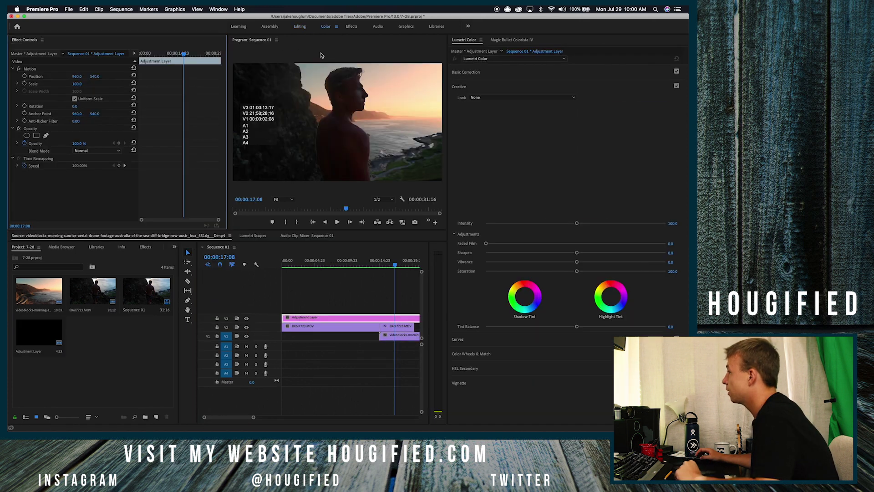
pyautogui.click(665, 161)
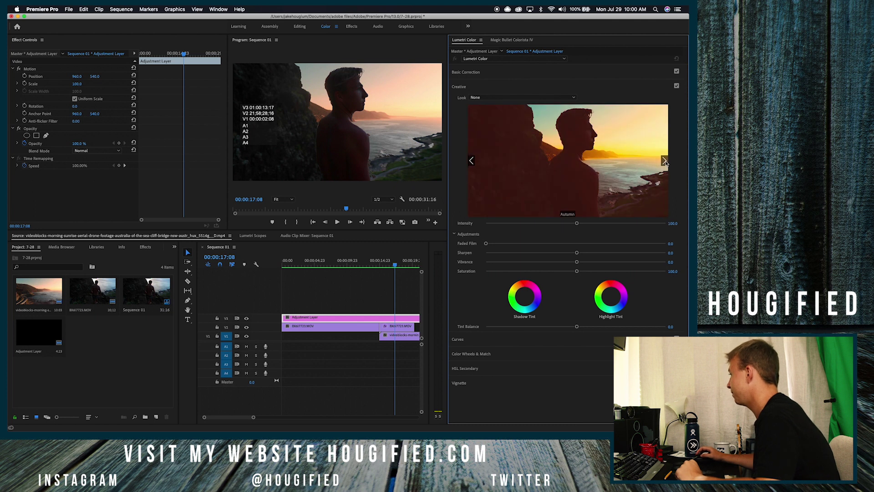
pyautogui.click(665, 162)
pyautogui.click(608, 169)
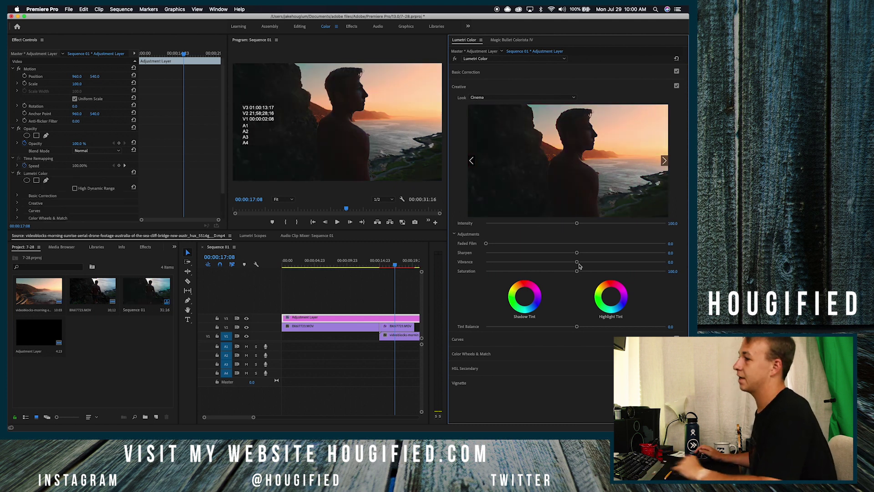
pyautogui.click(371, 261)
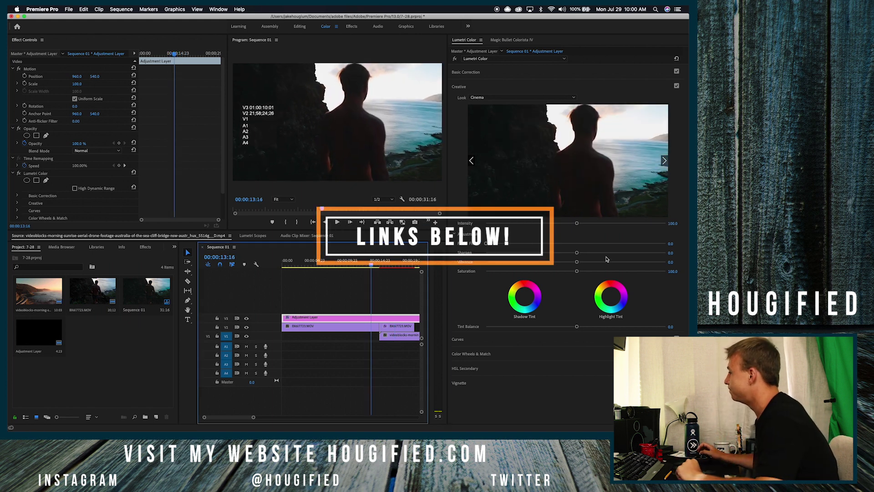
pyautogui.click(672, 254)
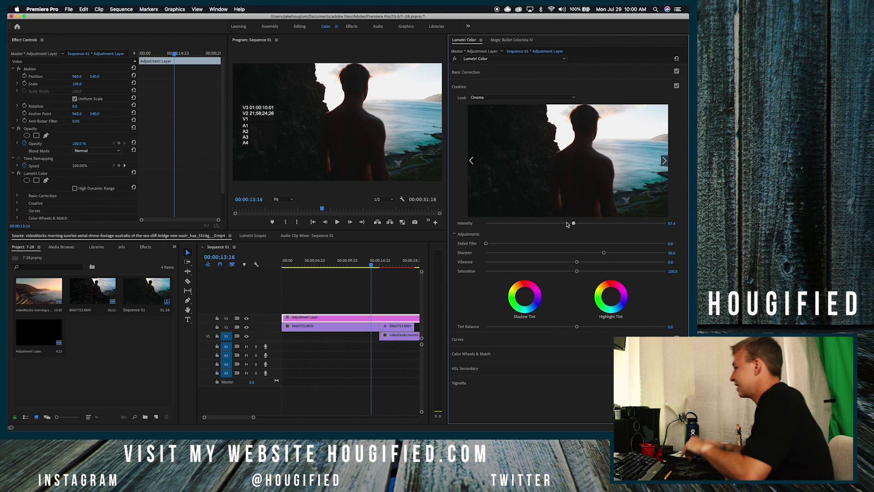
pyautogui.moveTo(558, 224); pyautogui.dragTo(602, 229)
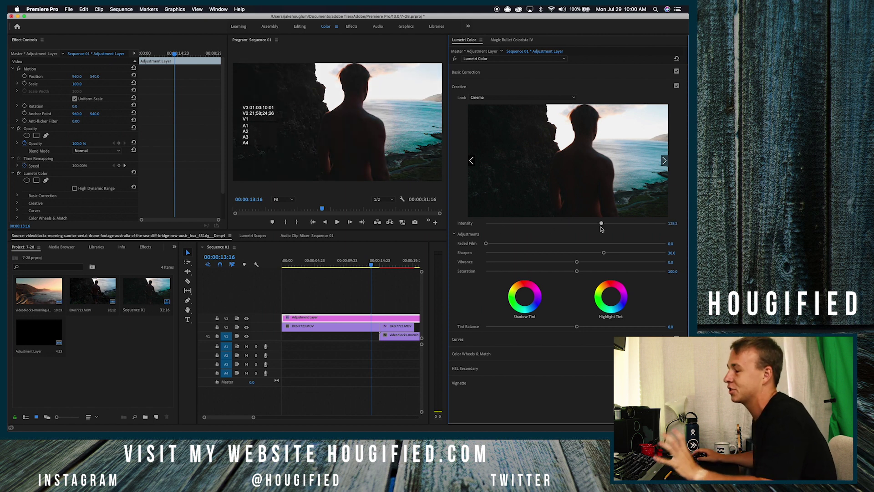
pyautogui.click(538, 72)
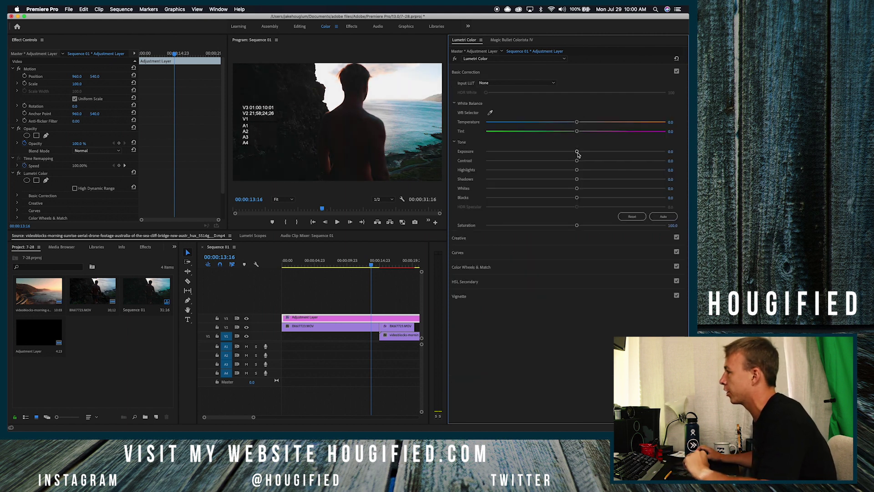
# - Set Exposure 0.4, Contrast -4.9 and Highlights 14.8, then scrub through the dissolve
pyautogui.moveTo(578, 152); pyautogui.dragTo(583, 152)
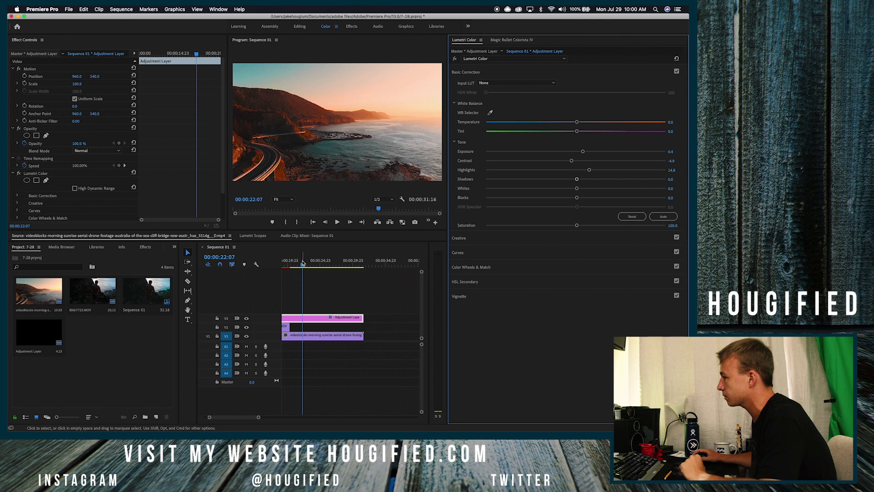
pyautogui.moveTo(306, 269)
pyautogui.mouseDown()
pyautogui.moveTo(346, 278)
pyautogui.moveTo(320, 279)
pyautogui.mouseUp()
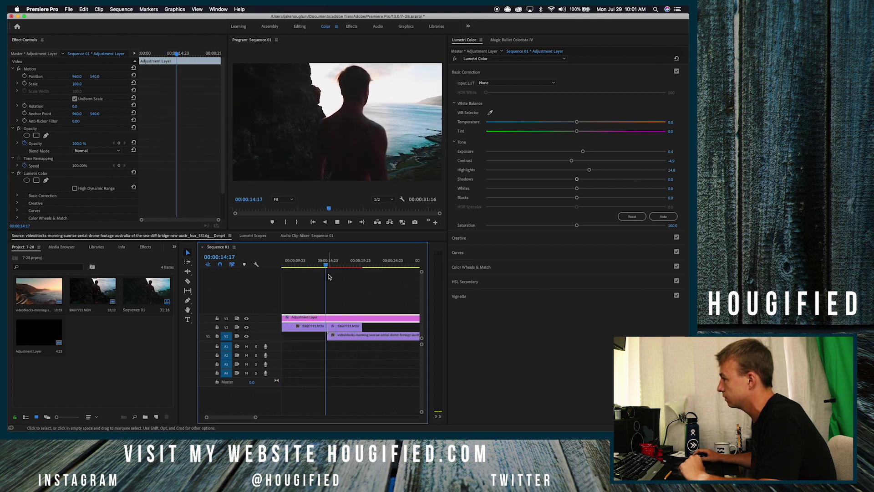
pyautogui.moveTo(330, 276); pyautogui.dragTo(335, 276)
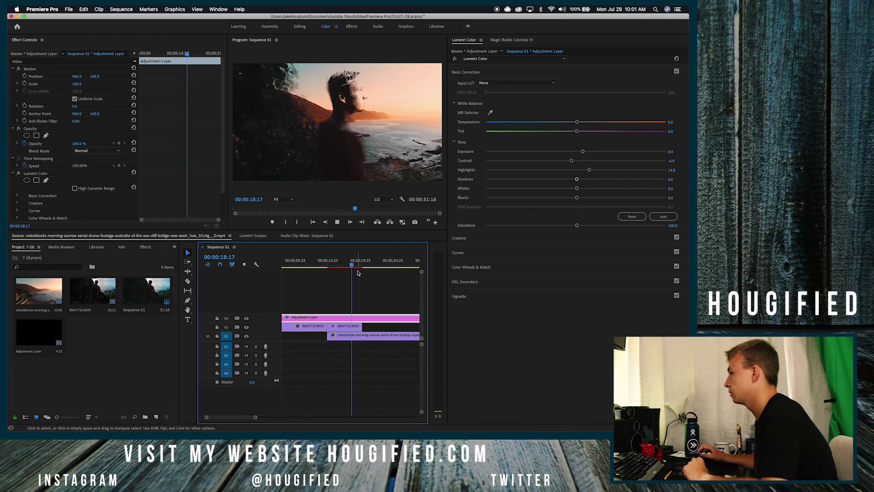
pyautogui.moveTo(358, 273); pyautogui.dragTo(358, 273)
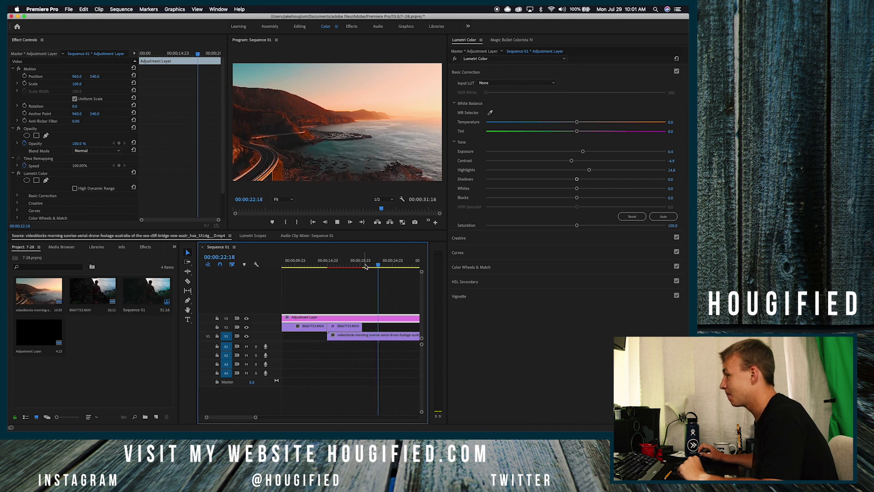
pyautogui.press('space')
# - Play the graded sequence from 07:05 in the maximized Program monitor, then return to Editing
pyautogui.click(257, 40)
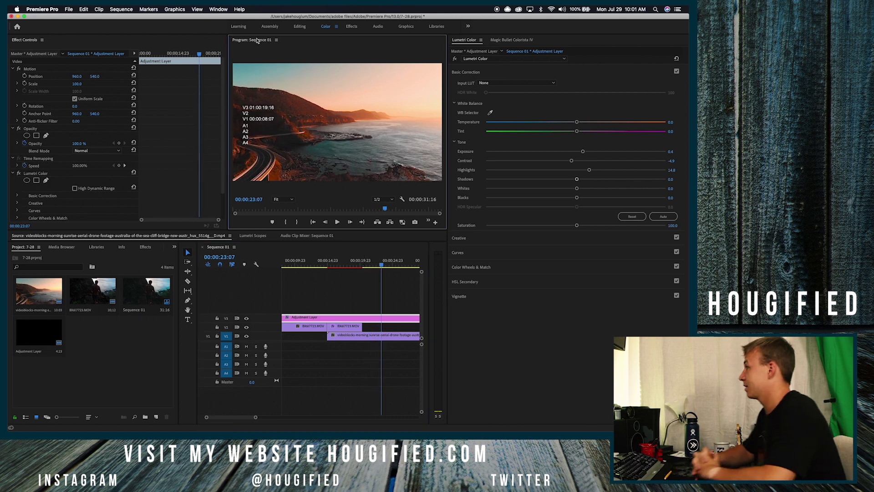
pyautogui.press('`')
pyautogui.moveTo(515, 404); pyautogui.dragTo(191, 386)
pyautogui.press('space')
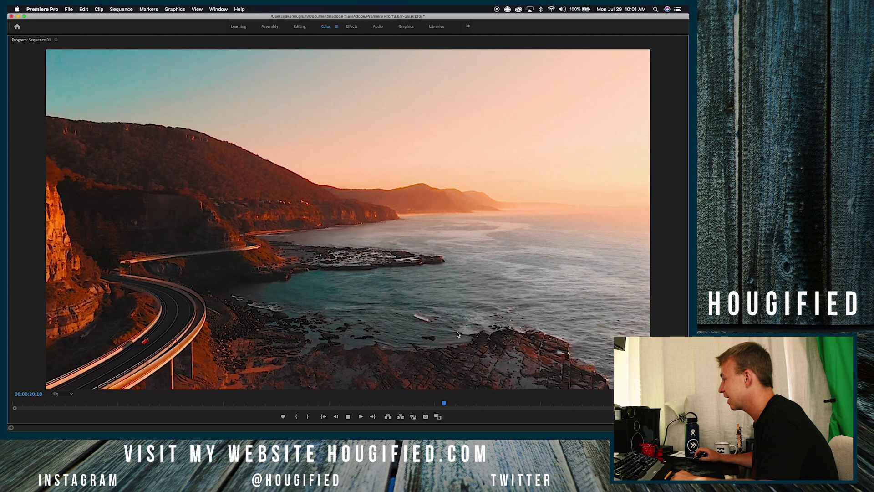
pyautogui.press('space')
pyautogui.press('`')
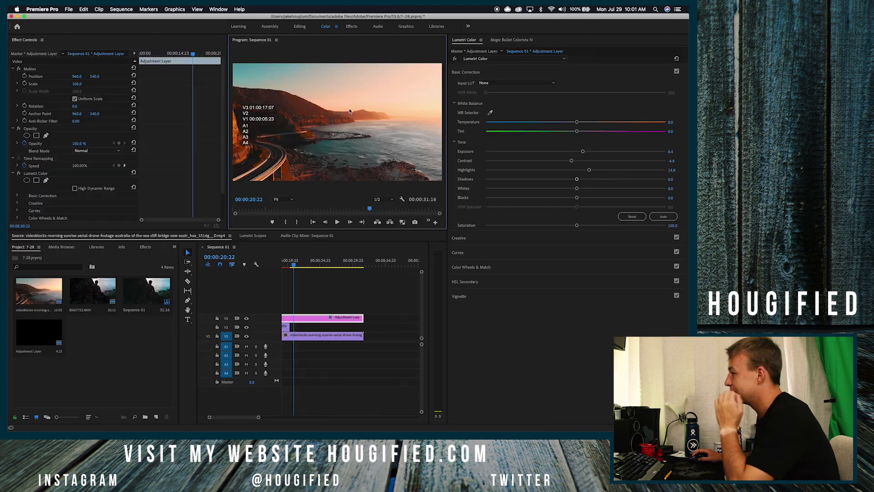
pyautogui.moveTo(290, 266); pyautogui.dragTo(313, 269)
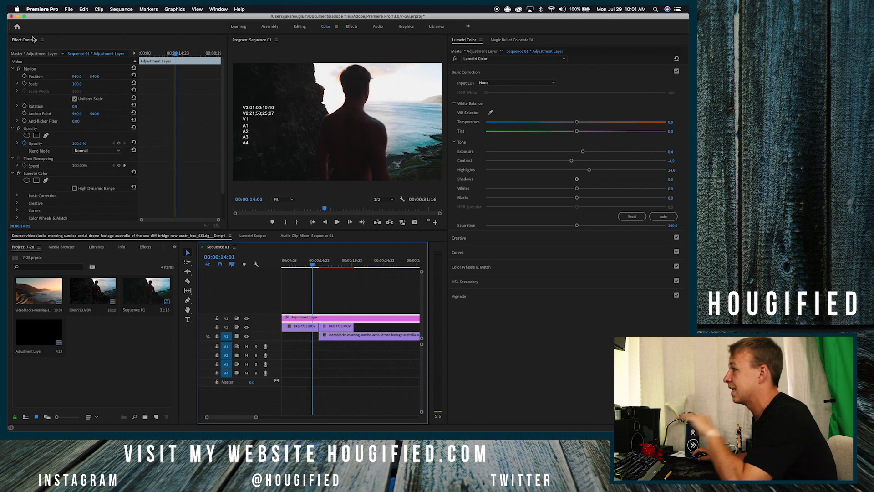
pyautogui.click(293, 27)
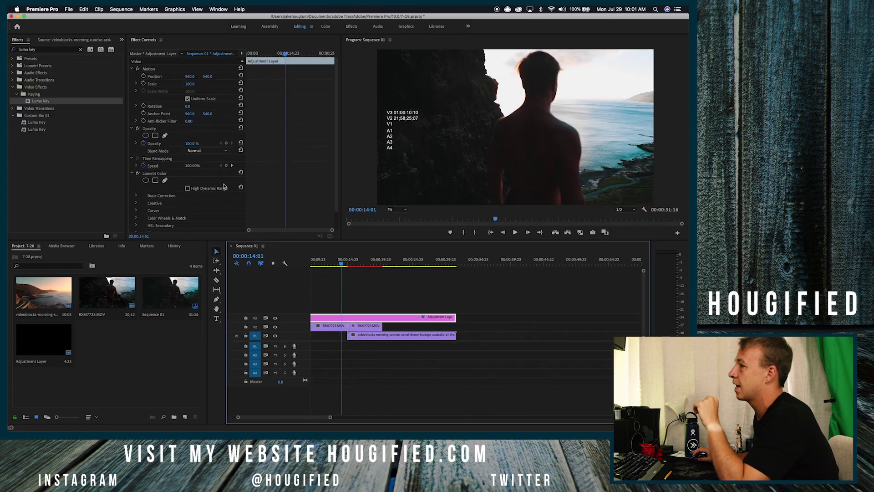
# - Apply the Gradient Wipe effect to the V1 drone sunrise clip and play it back
pyautogui.click(44, 55)
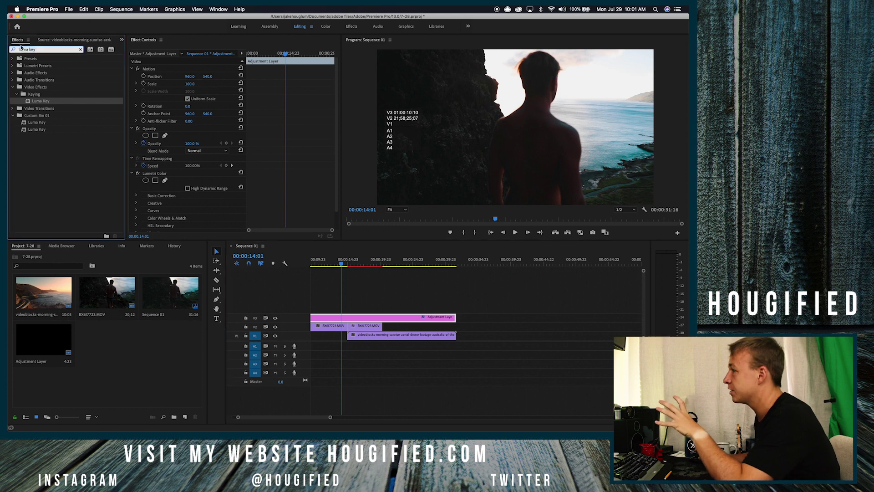
pyautogui.tripleClick(20, 49)
pyautogui.write('cross')
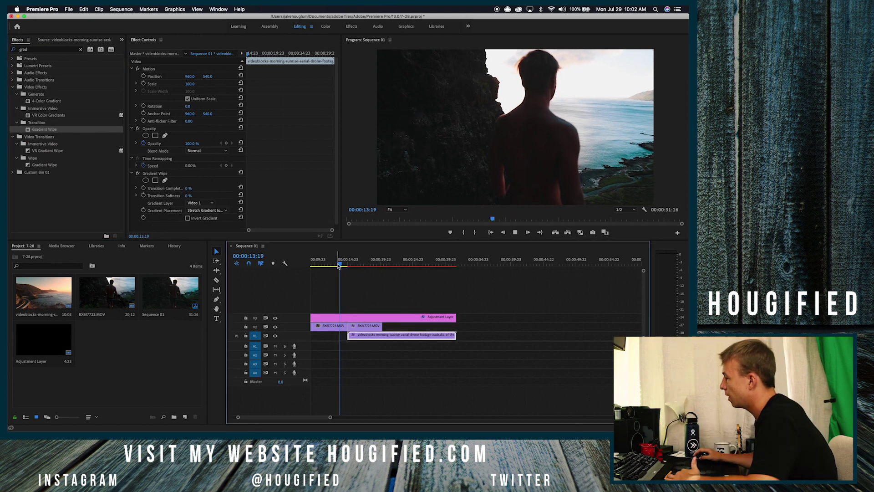
pyautogui.press('space')
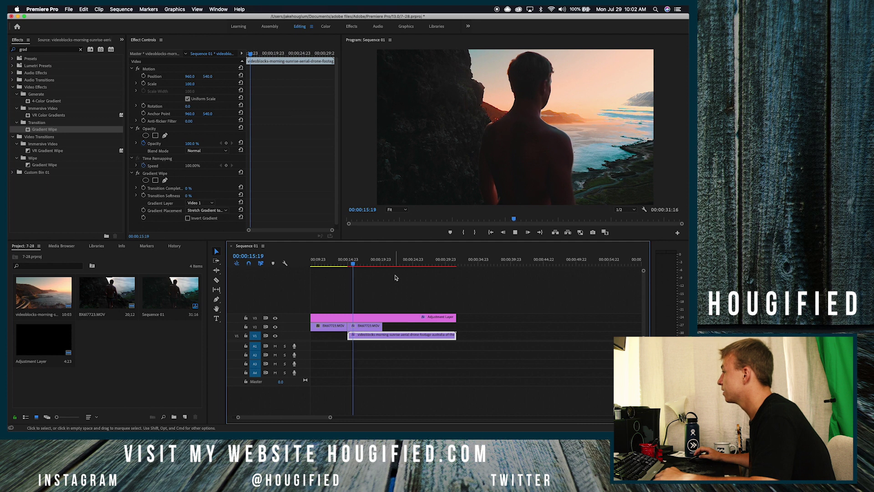